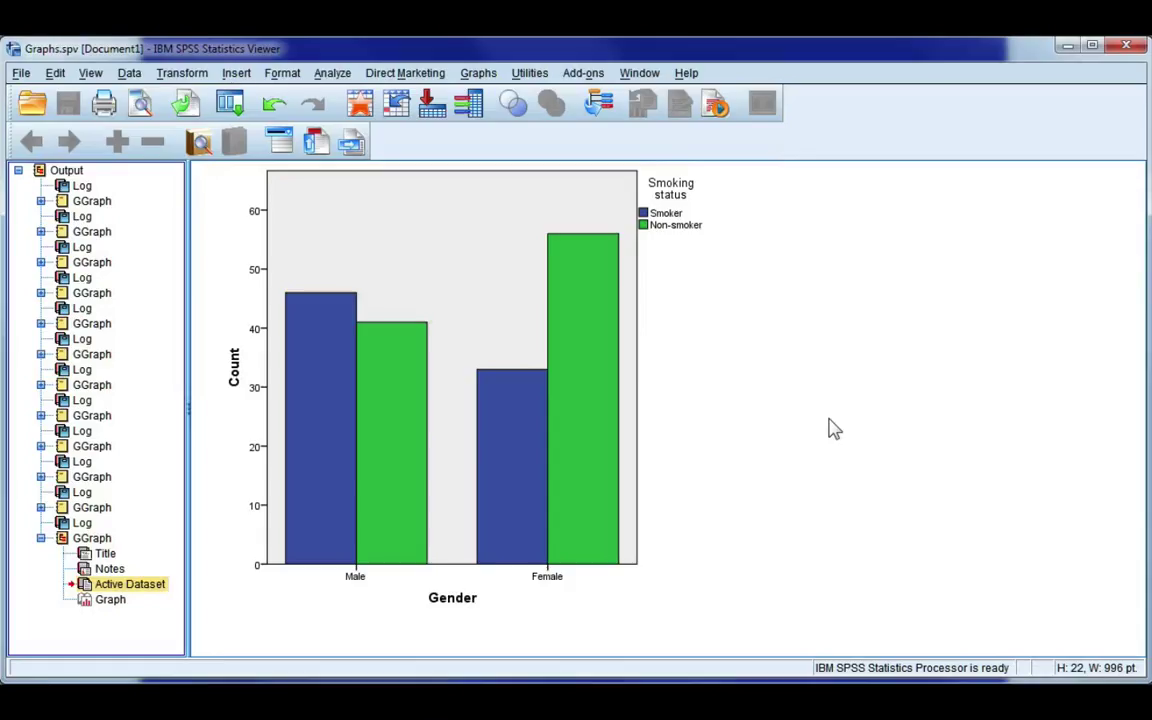
- Open the Smoking status by Gender bar chart via Edit Content > In Separate Window
right_click(437, 266)
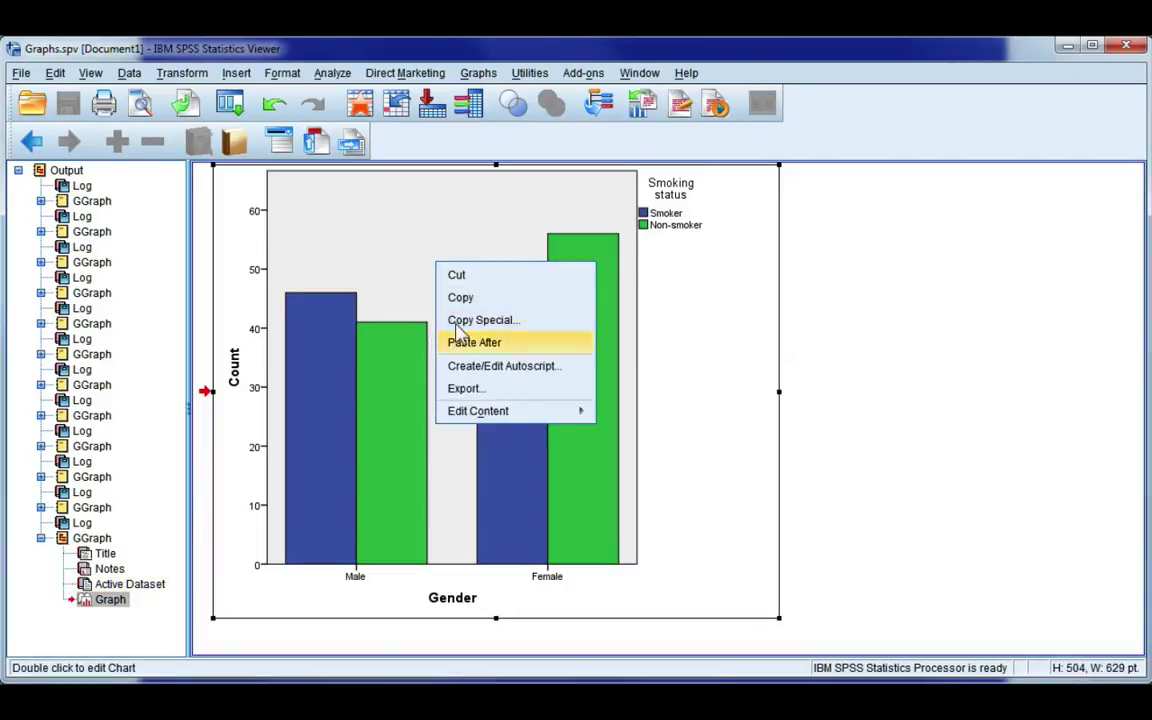
mouse_move(488, 416)
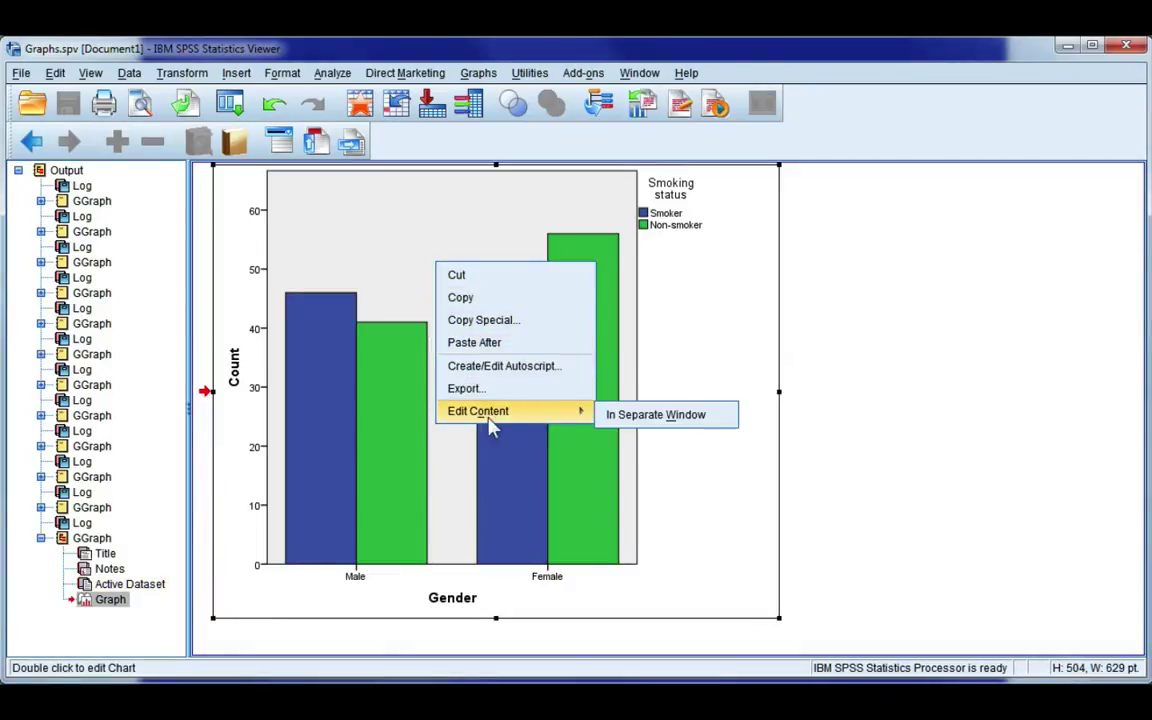
click(690, 418)
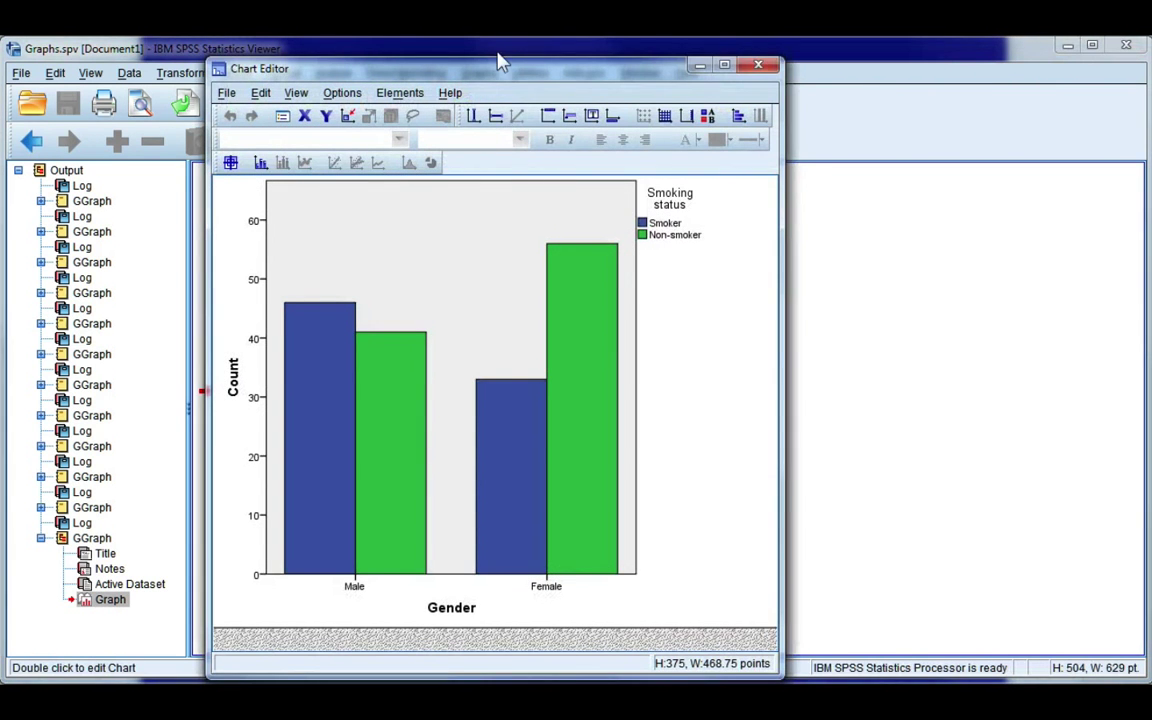
- Move the Chart Editor window toward the left of the screen
drag(502, 66, 317, 68)
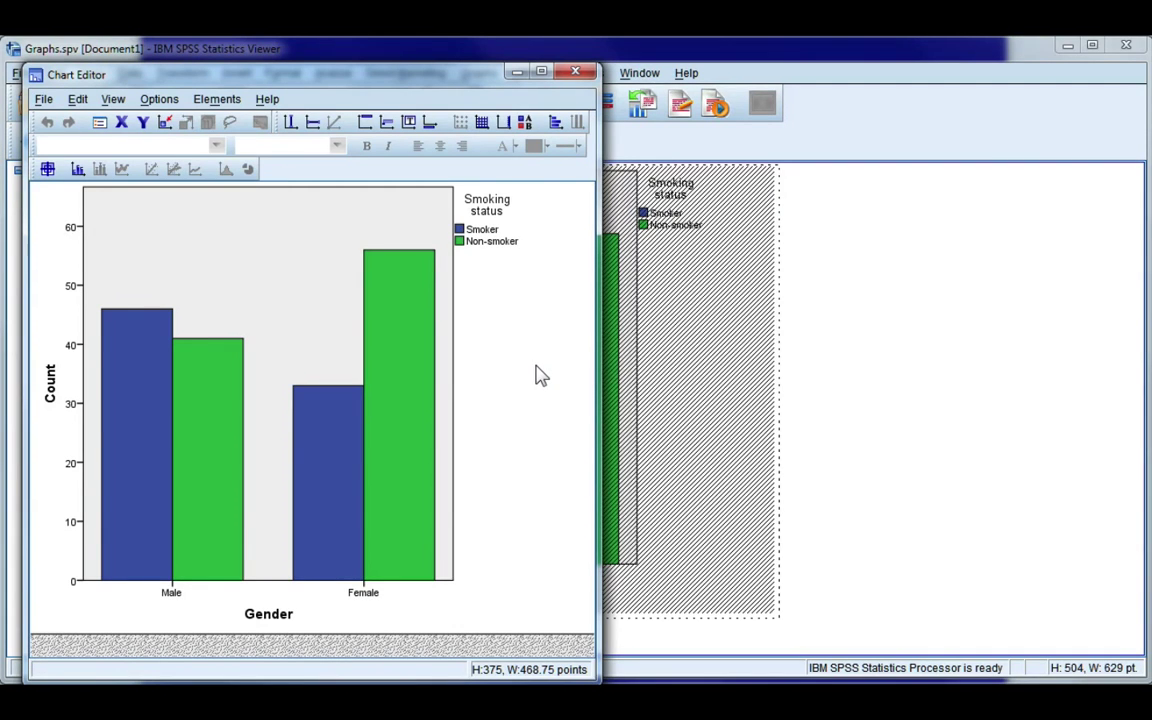
- Change the chart height from 375 to 275 so it measures 274.5 × 343.5 points
click(100, 124)
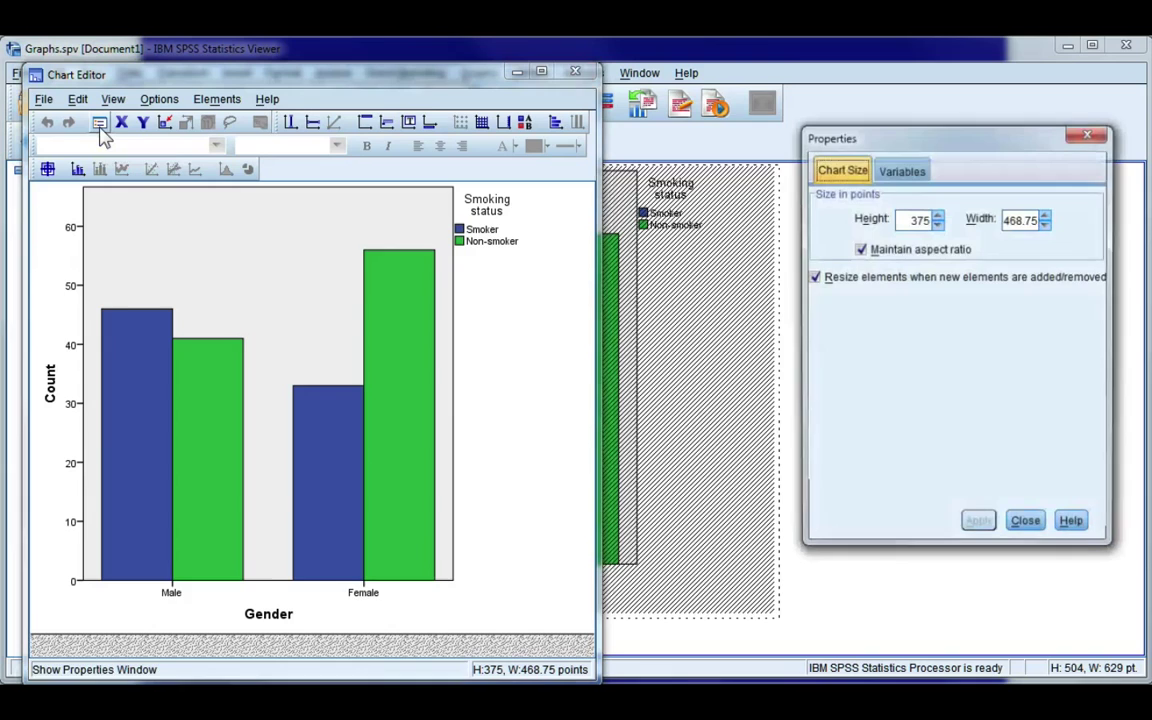
drag(995, 145, 812, 173)
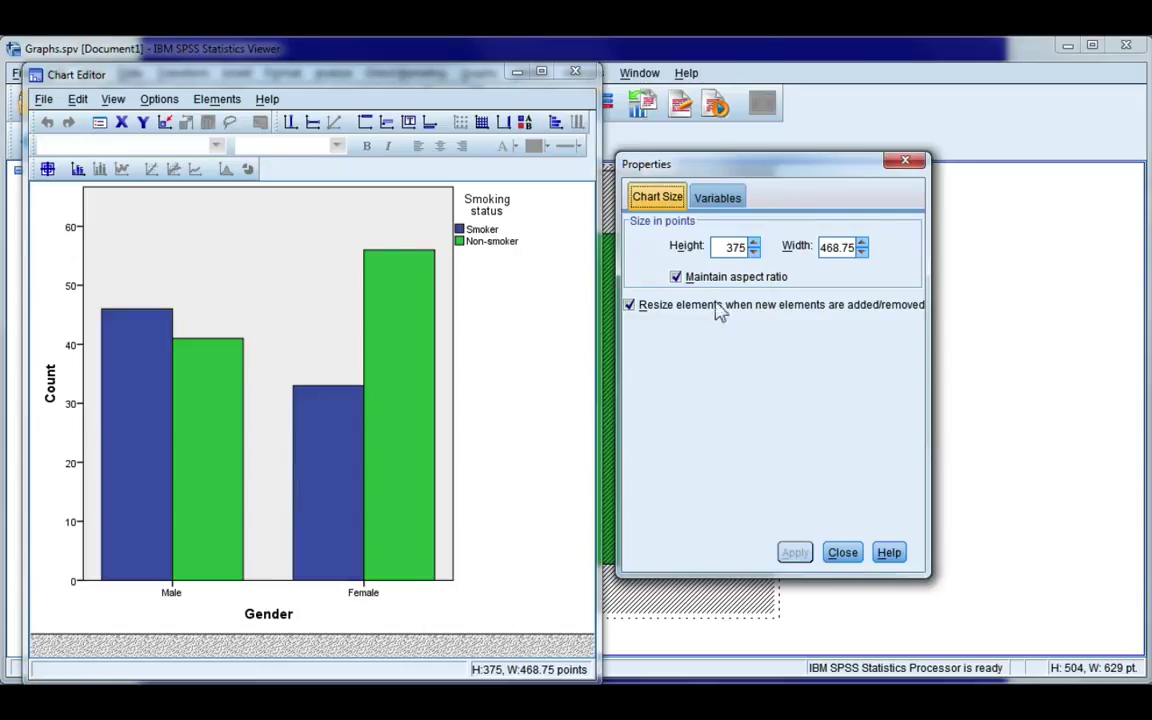
double_click(735, 247)
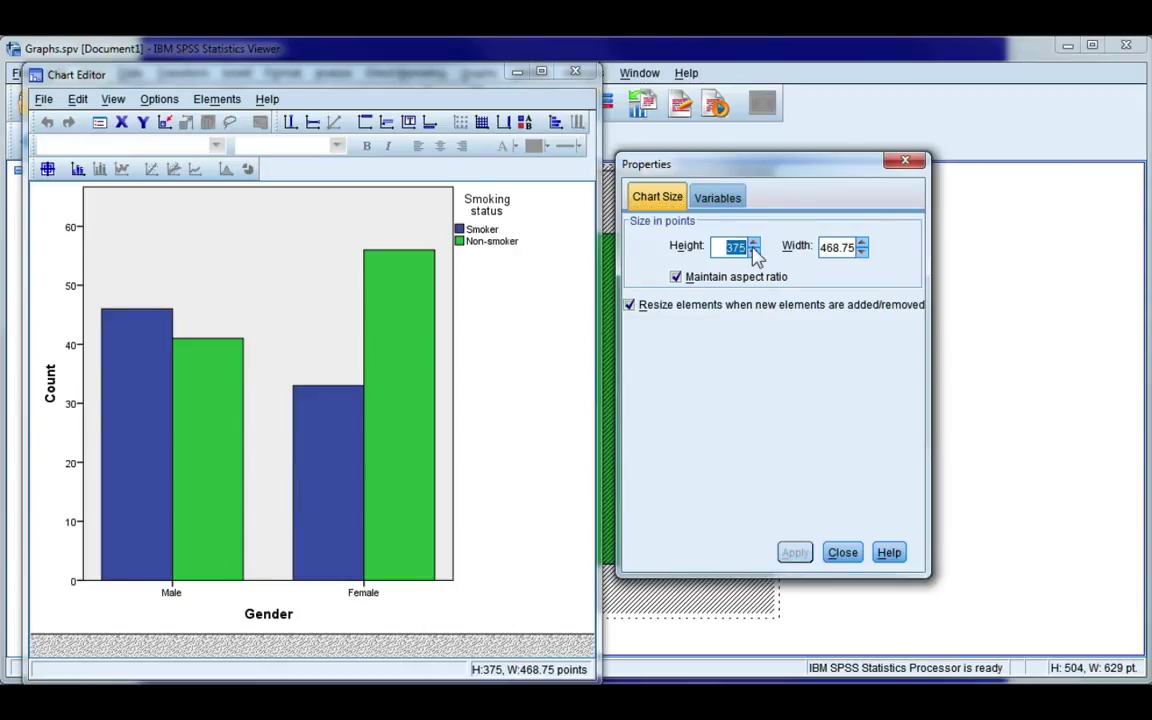
text(275)
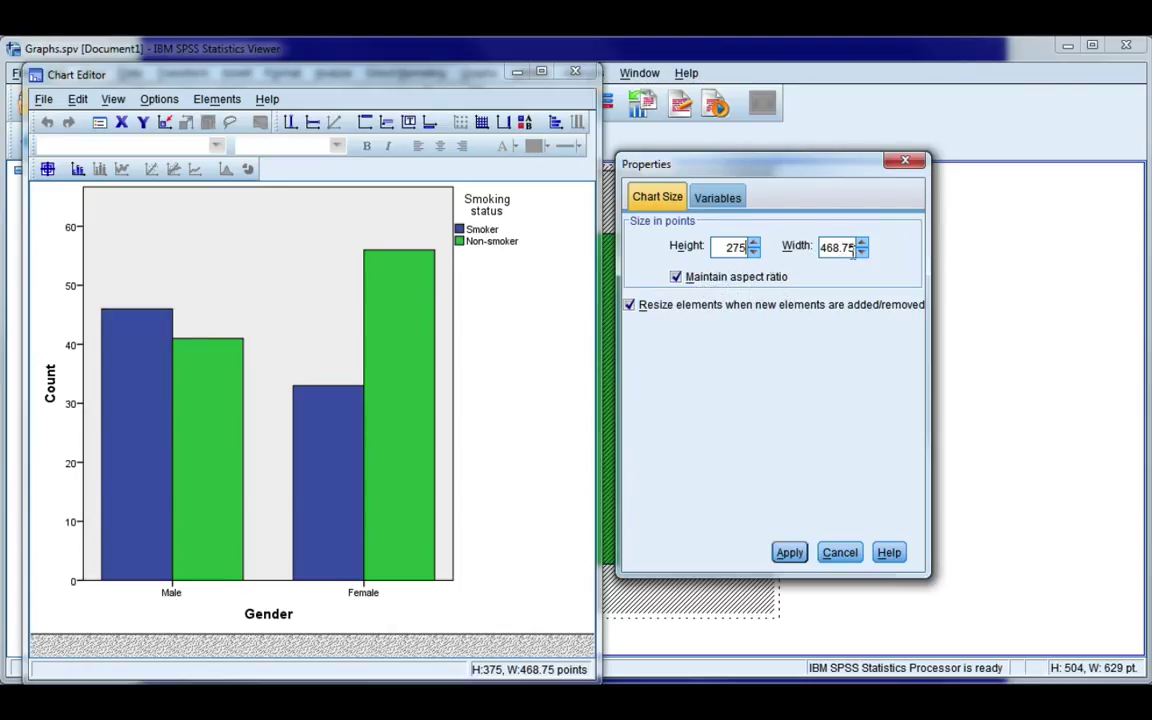
click(789, 553)
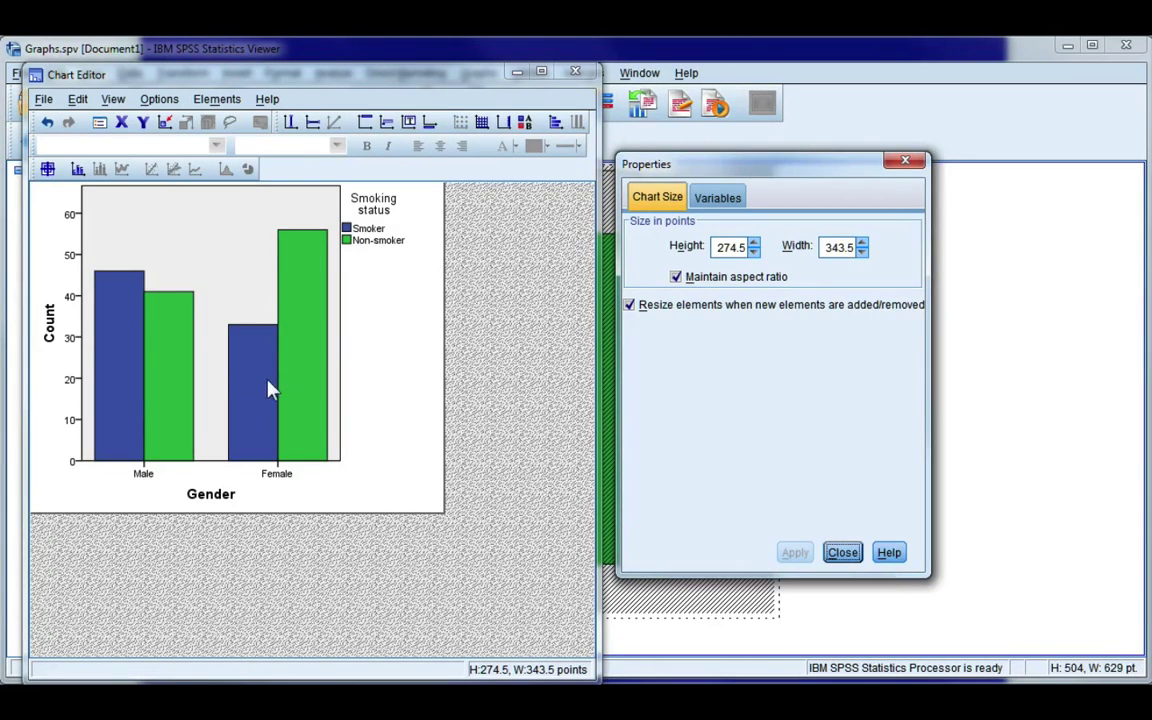
- Fill the Non-smoker bars red (239, 51, 56) instead of green
click(261, 390)
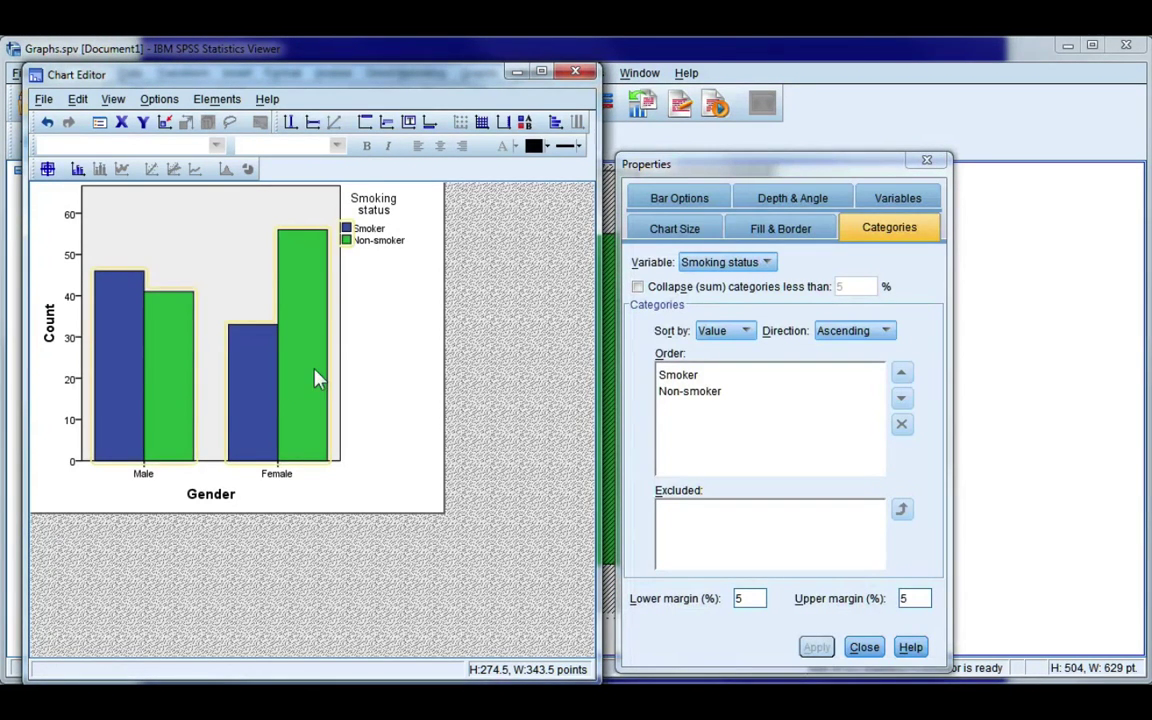
click(768, 232)
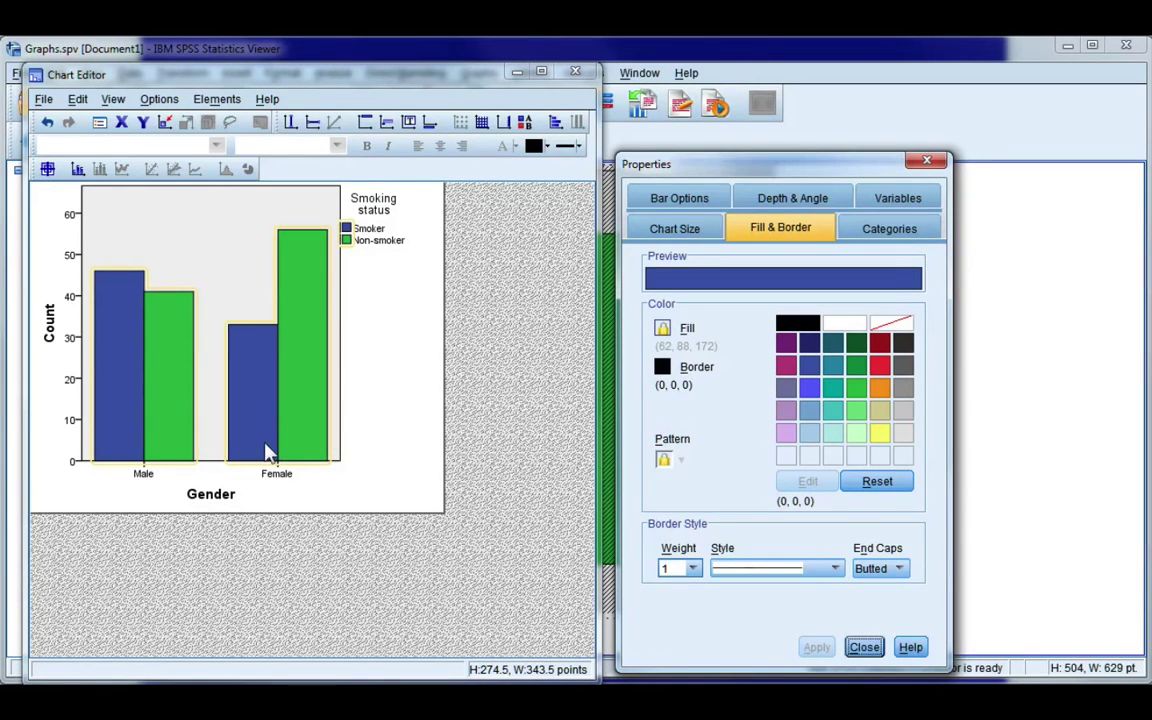
click(307, 358)
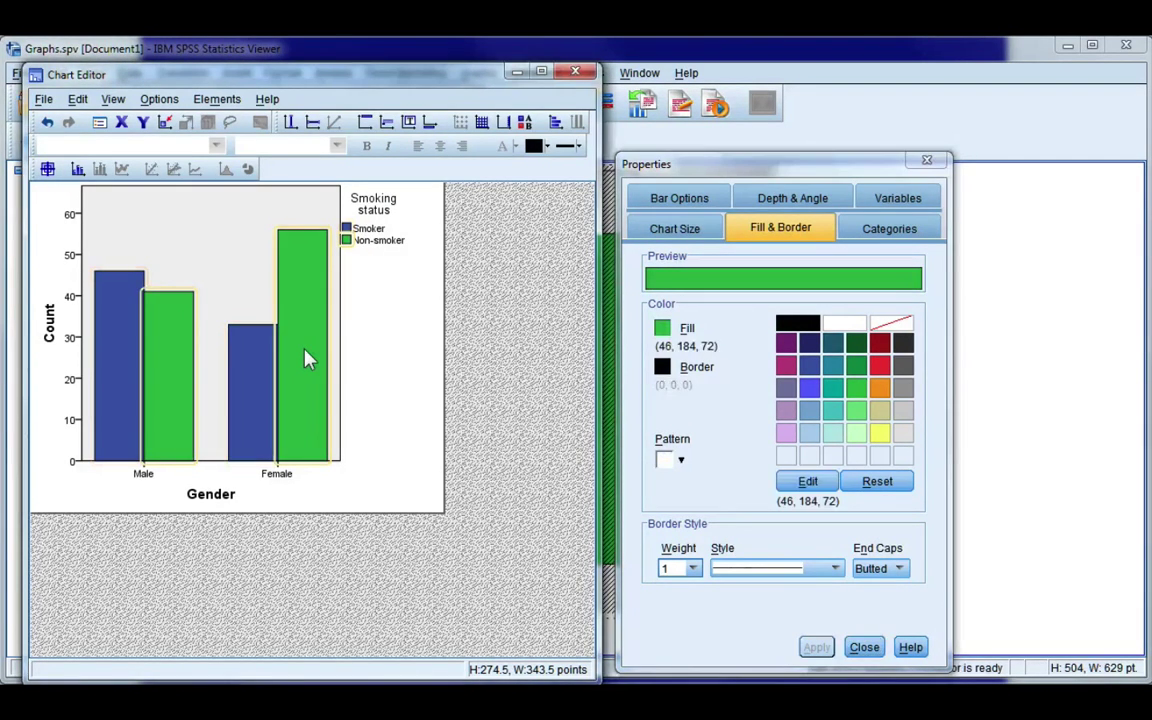
click(879, 366)
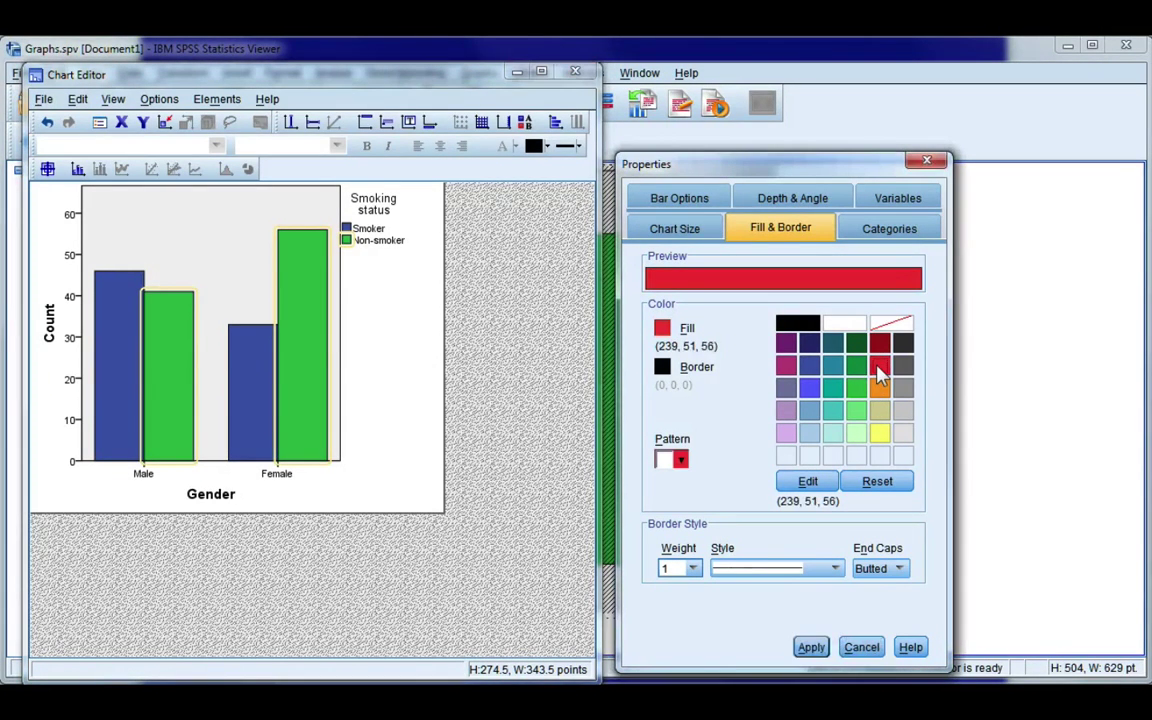
click(813, 650)
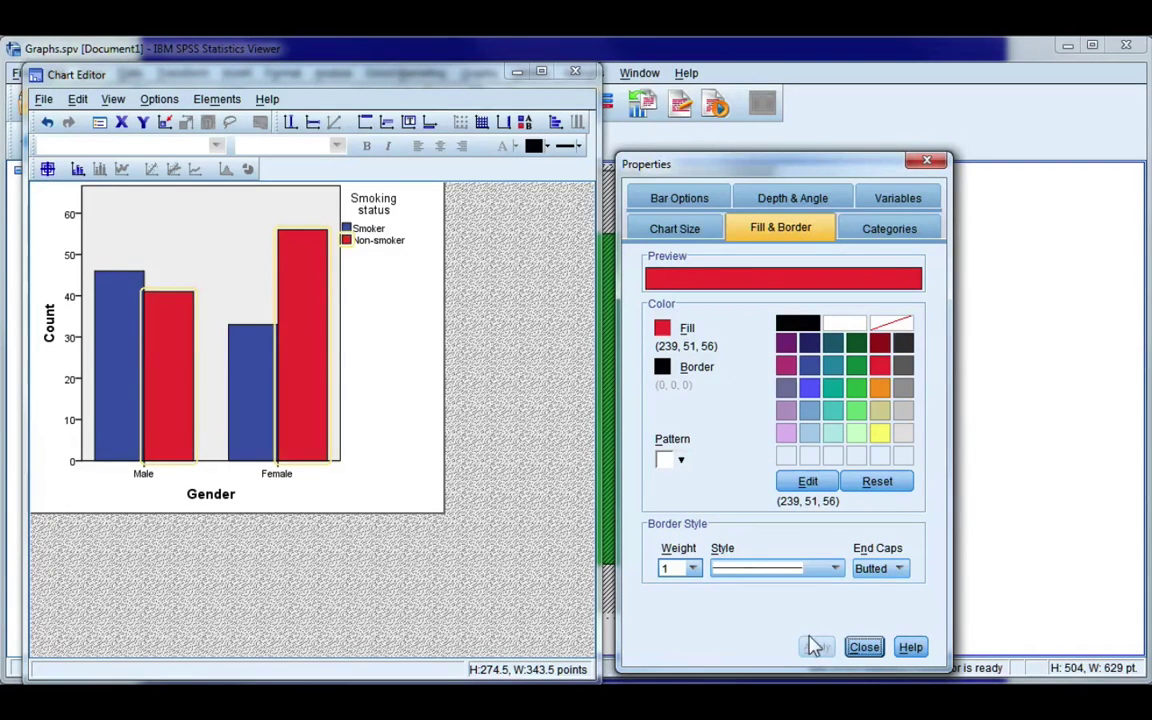
- Apply a diagonal-stripe fill pattern to the blue Smoker bars
click(253, 414)
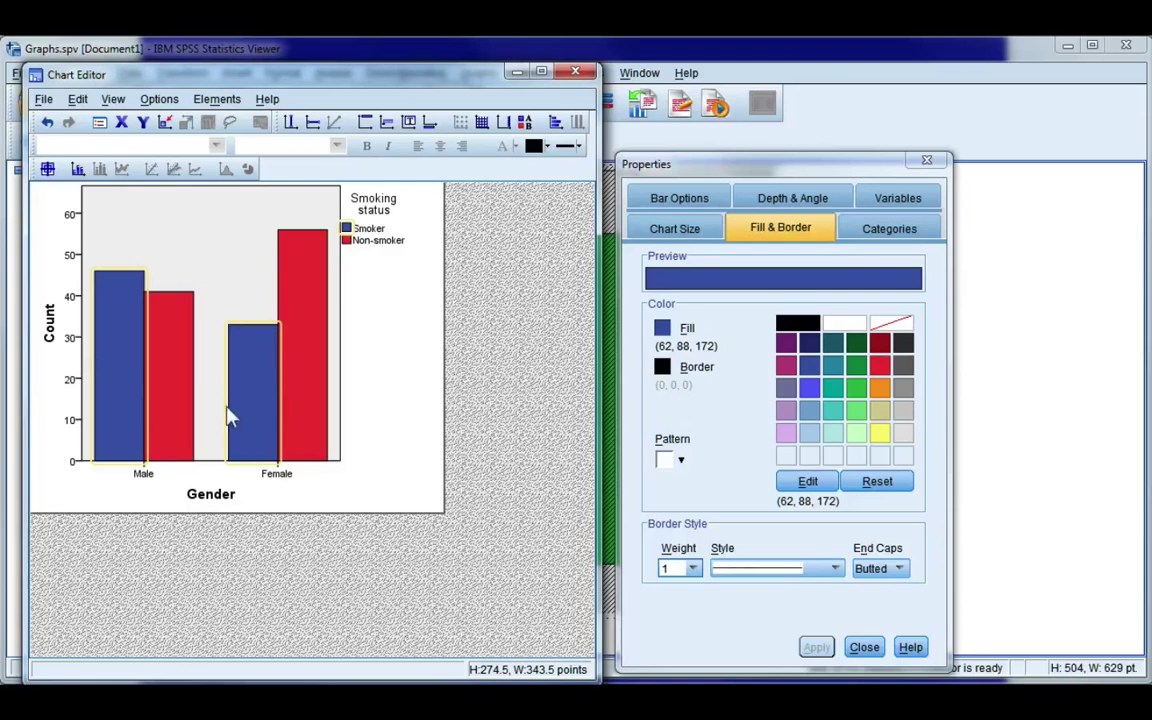
click(681, 460)
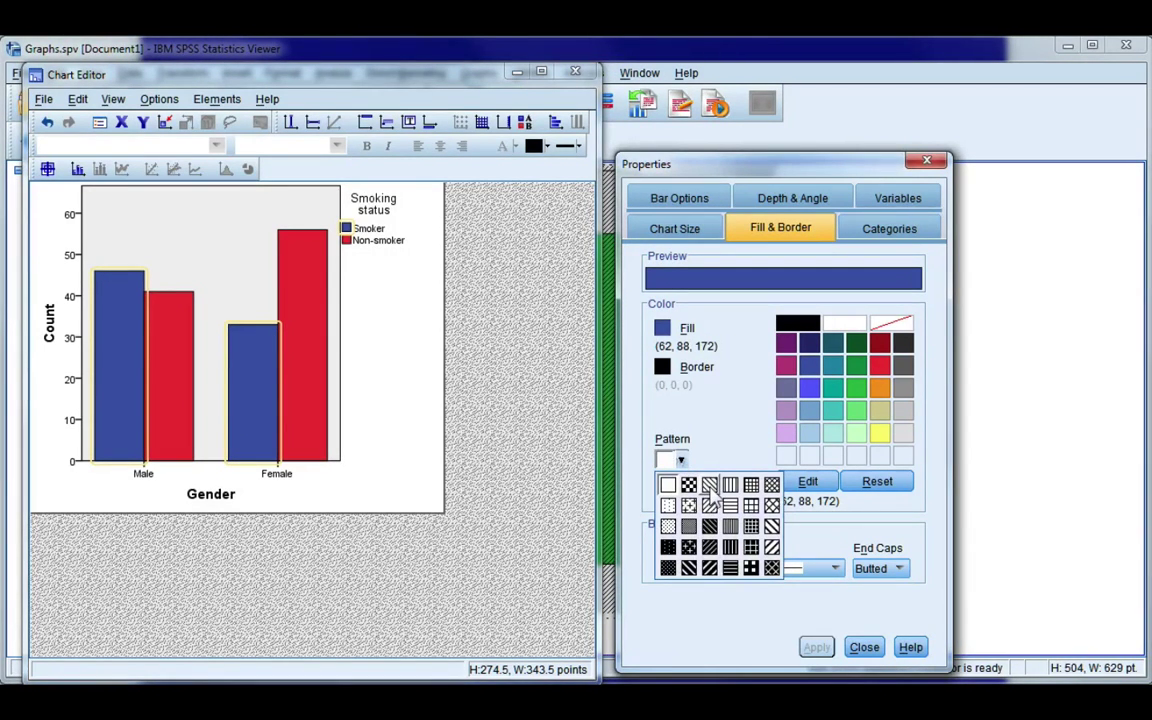
click(710, 486)
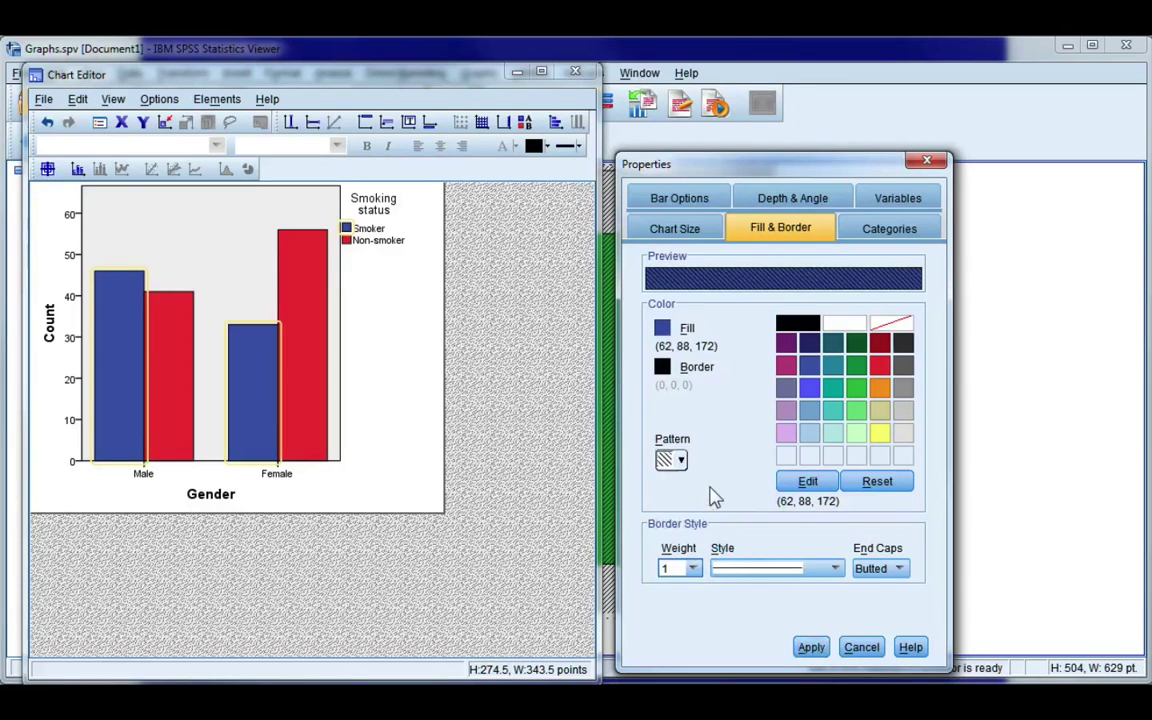
click(811, 650)
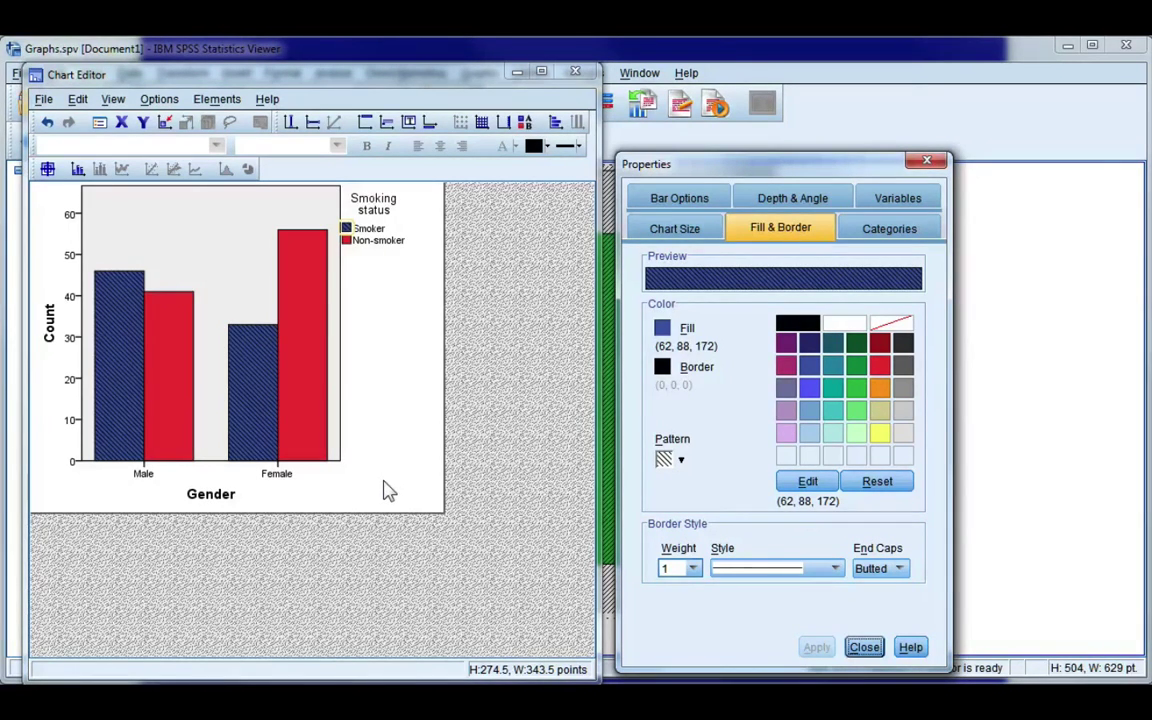
- Set the Male and Female category labels to preferred text size 10, minimum size 8
click(278, 474)
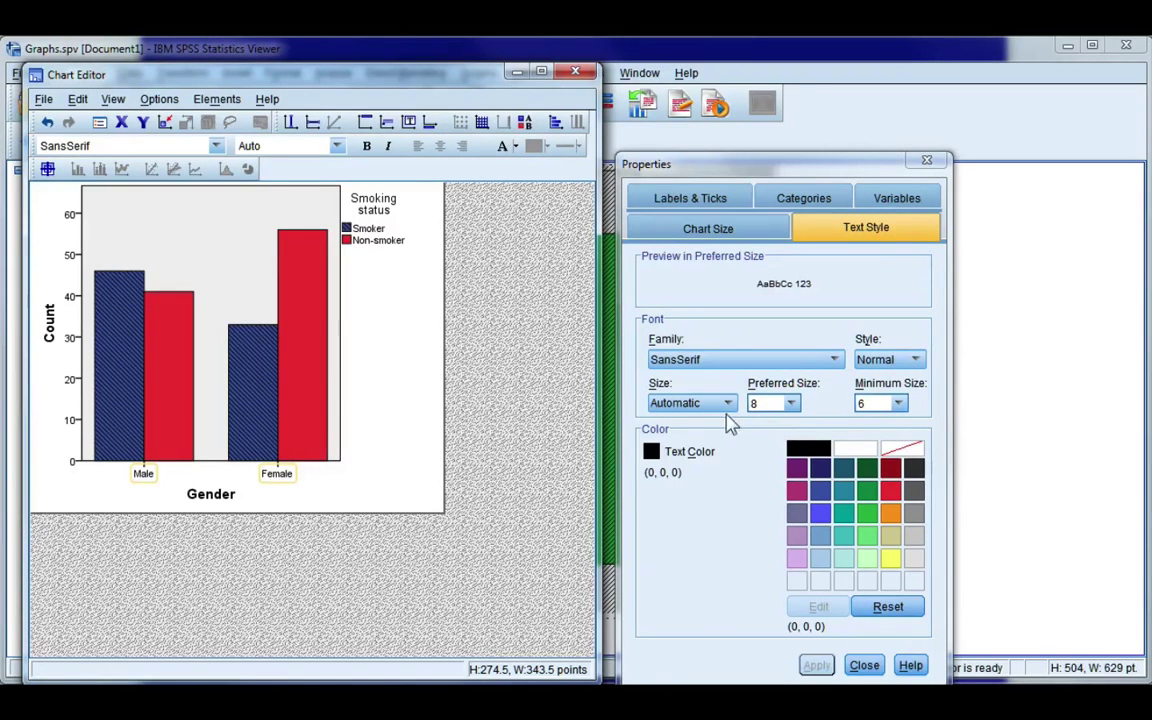
click(792, 404)
click(758, 456)
click(899, 405)
click(871, 440)
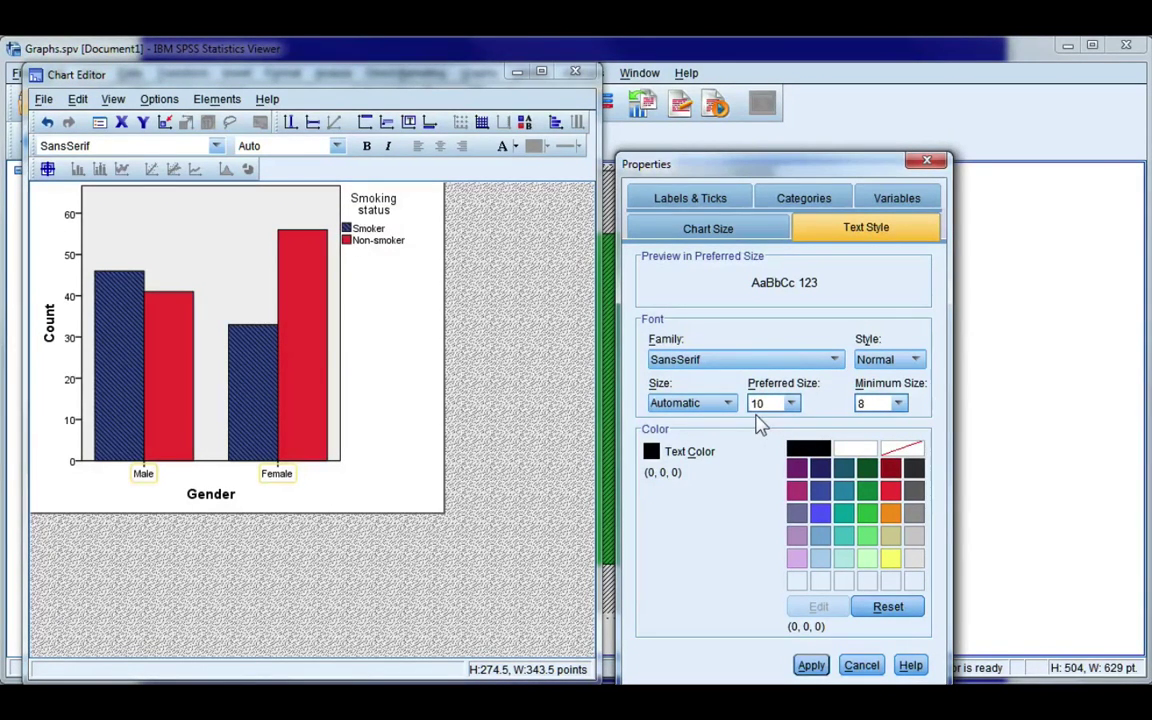
click(812, 666)
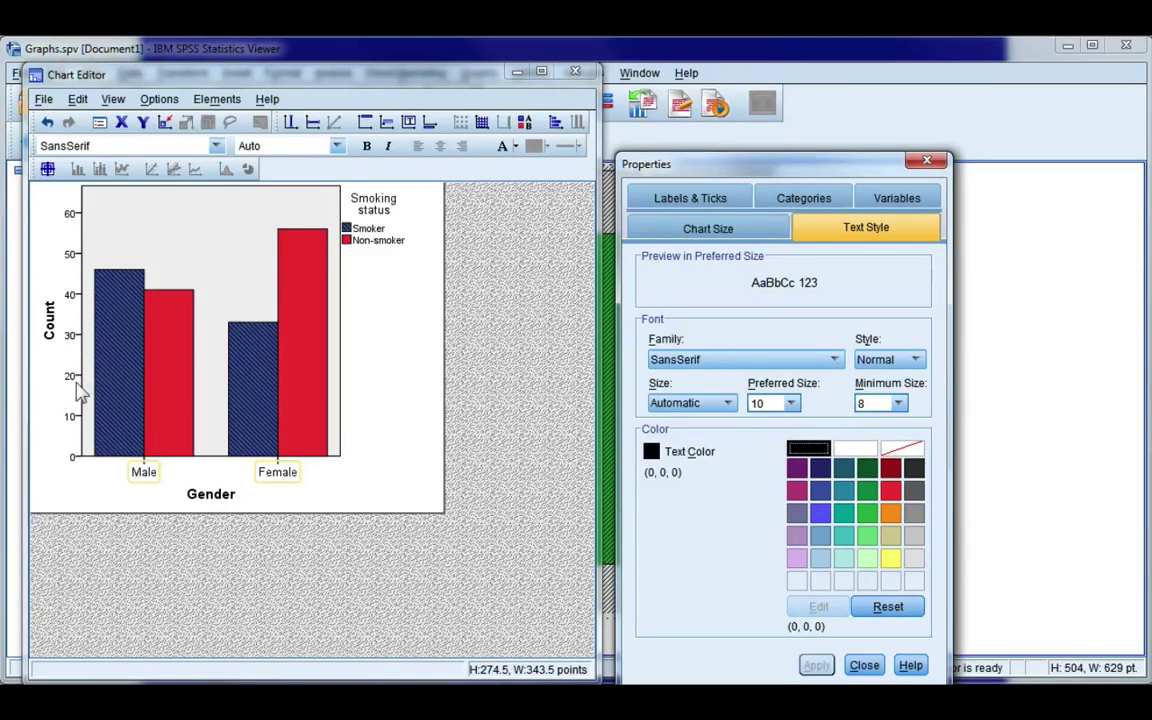
- Replace the vertical axis title text 'Count' with 'Frequency'
click(46, 325)
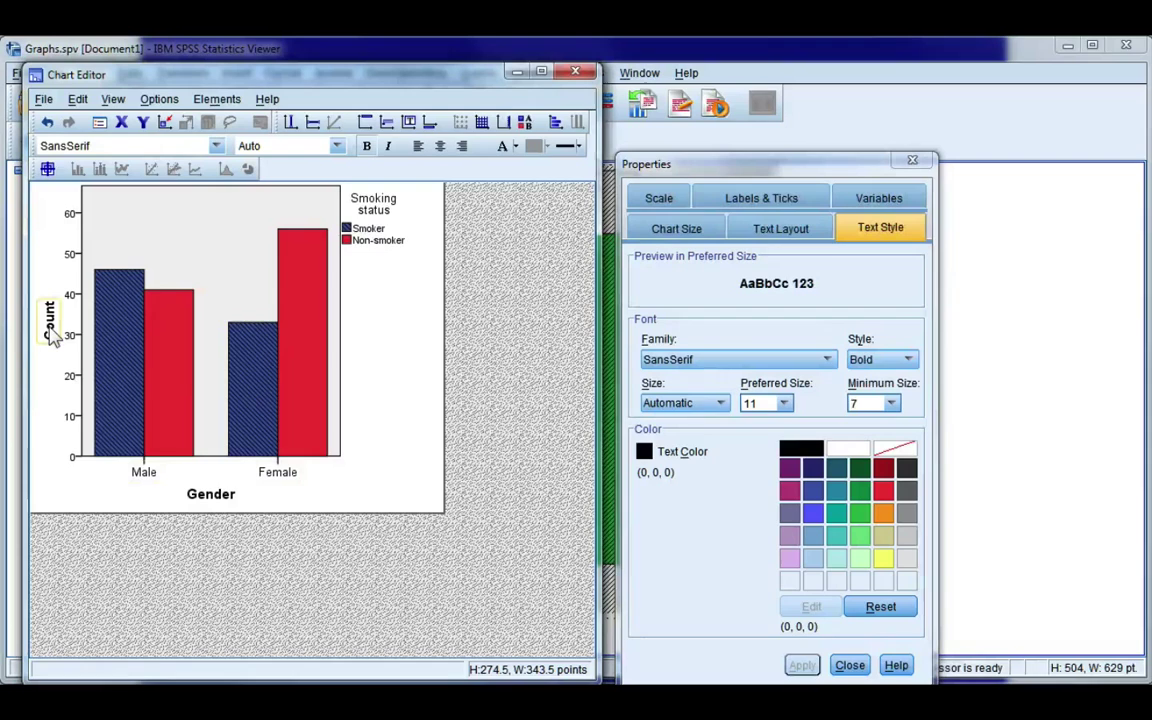
click(52, 337)
click(50, 312)
drag(79, 310, 20, 320)
text(Frequency)
click(47, 381)
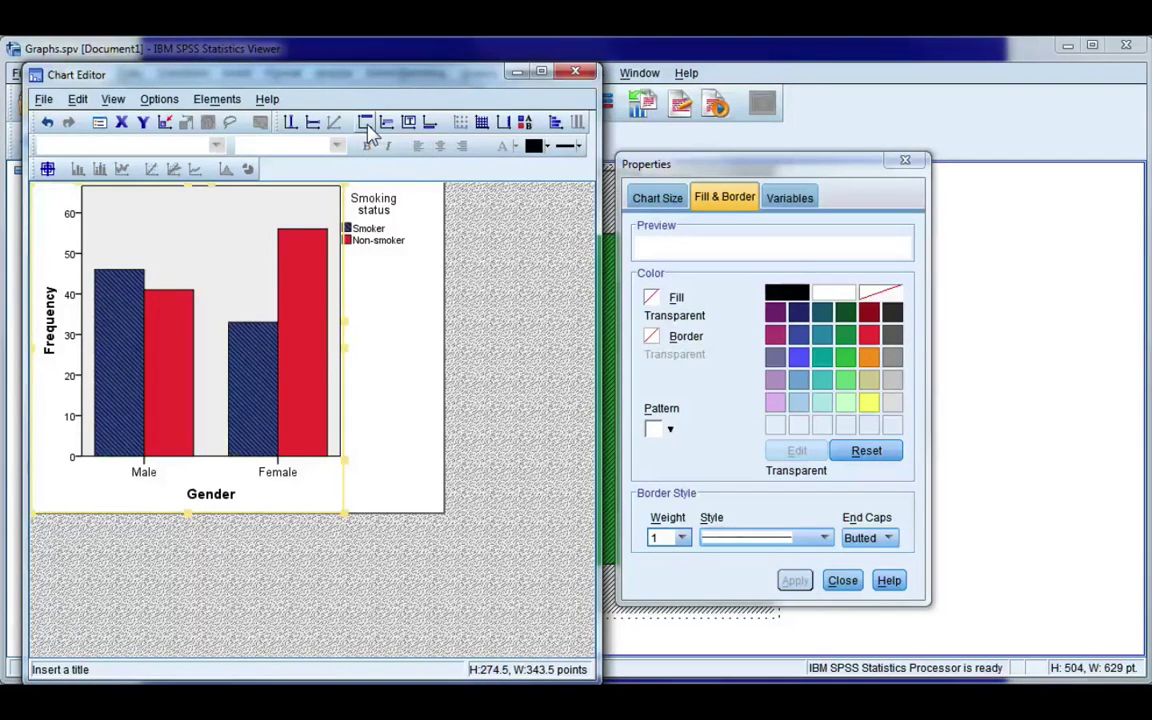
- Give the Frequency axis a custom minimum of 0 and a major increment of 10
click(72, 221)
click(890, 228)
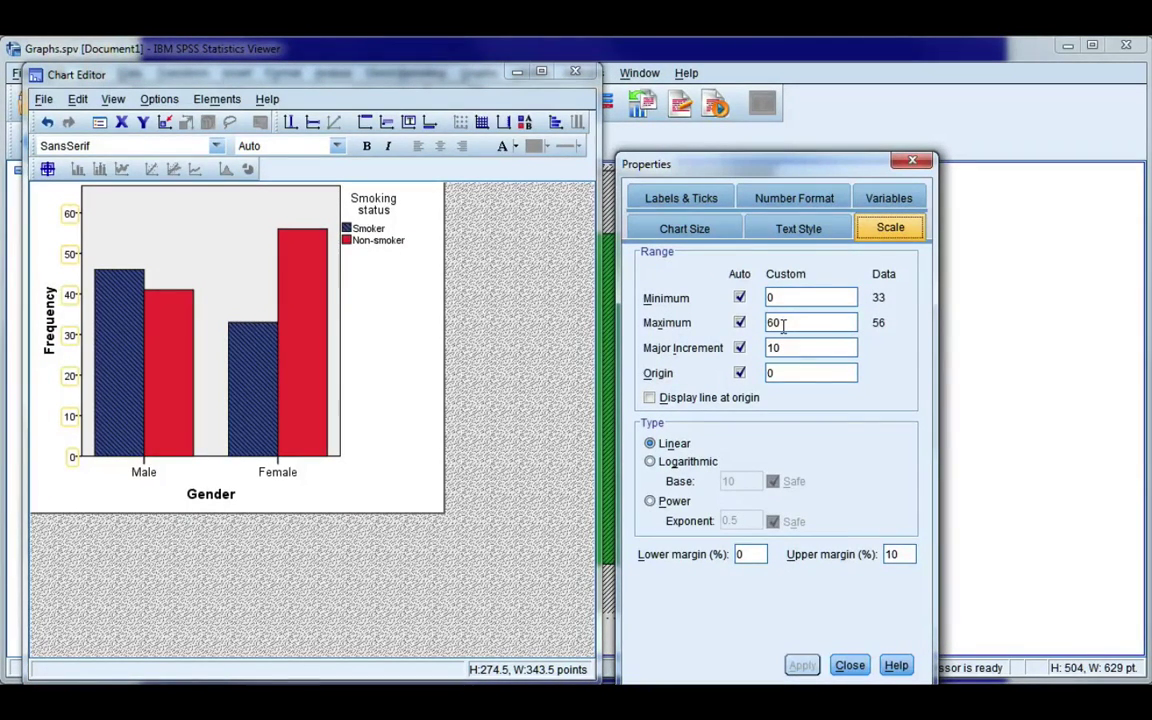
click(740, 348)
text(5)
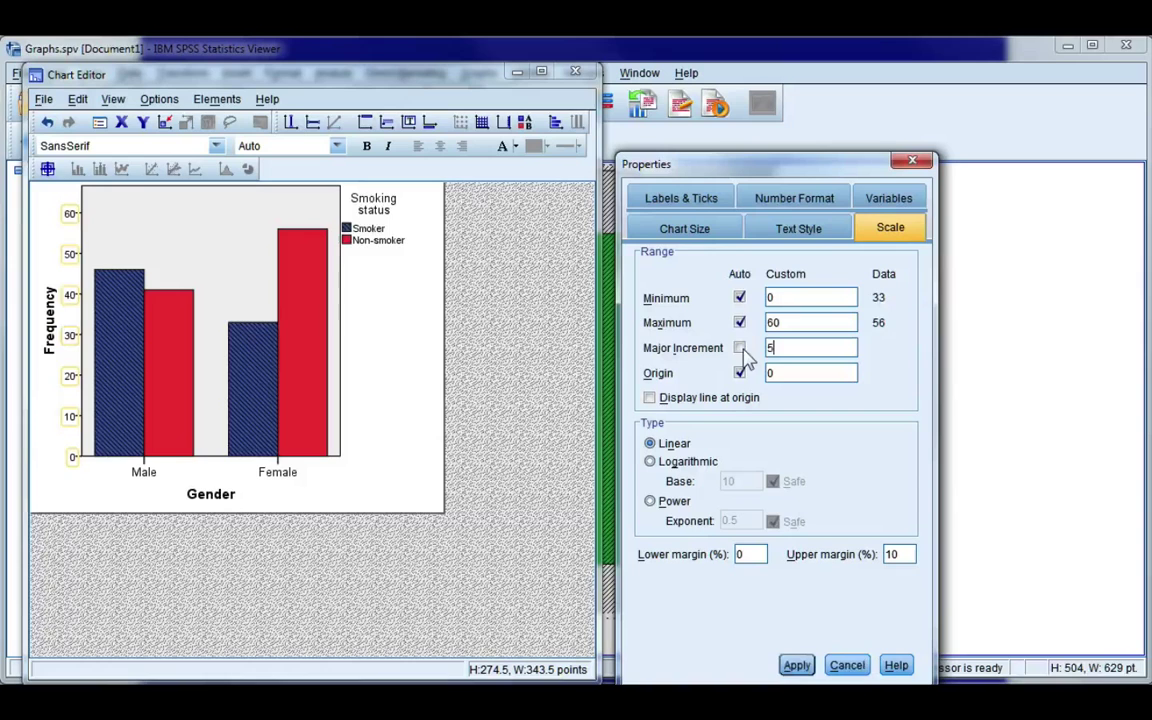
click(797, 665)
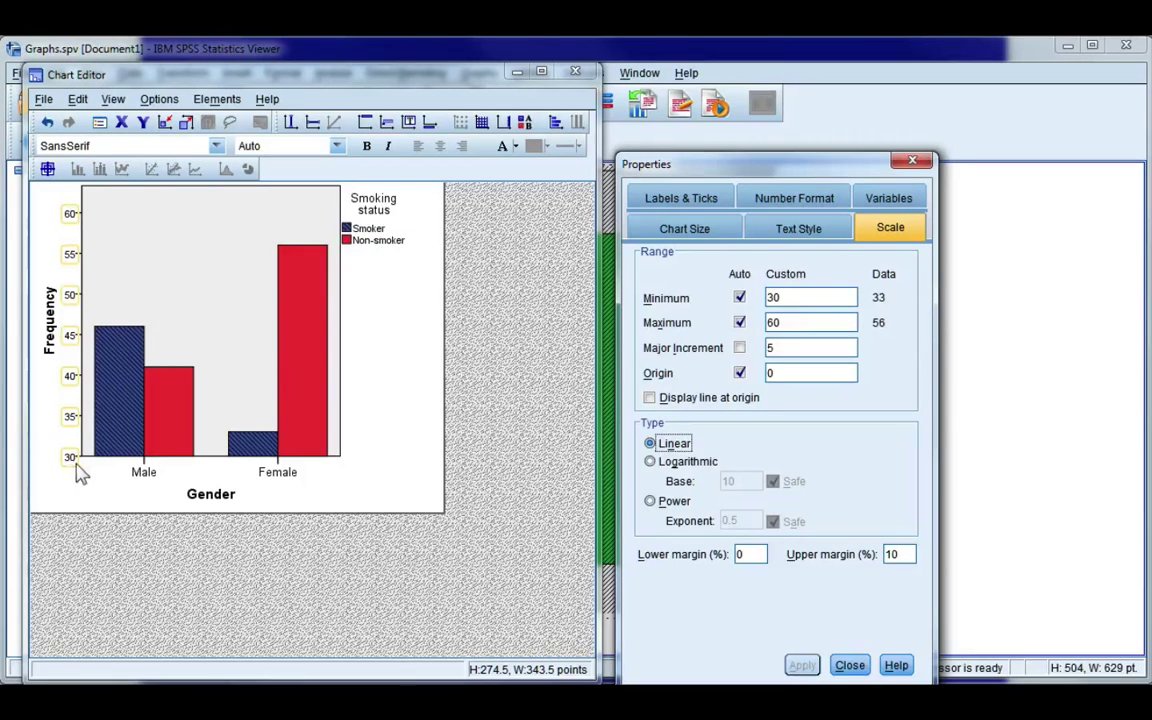
click(776, 297)
key(BackSpace)
key(BackSpace)
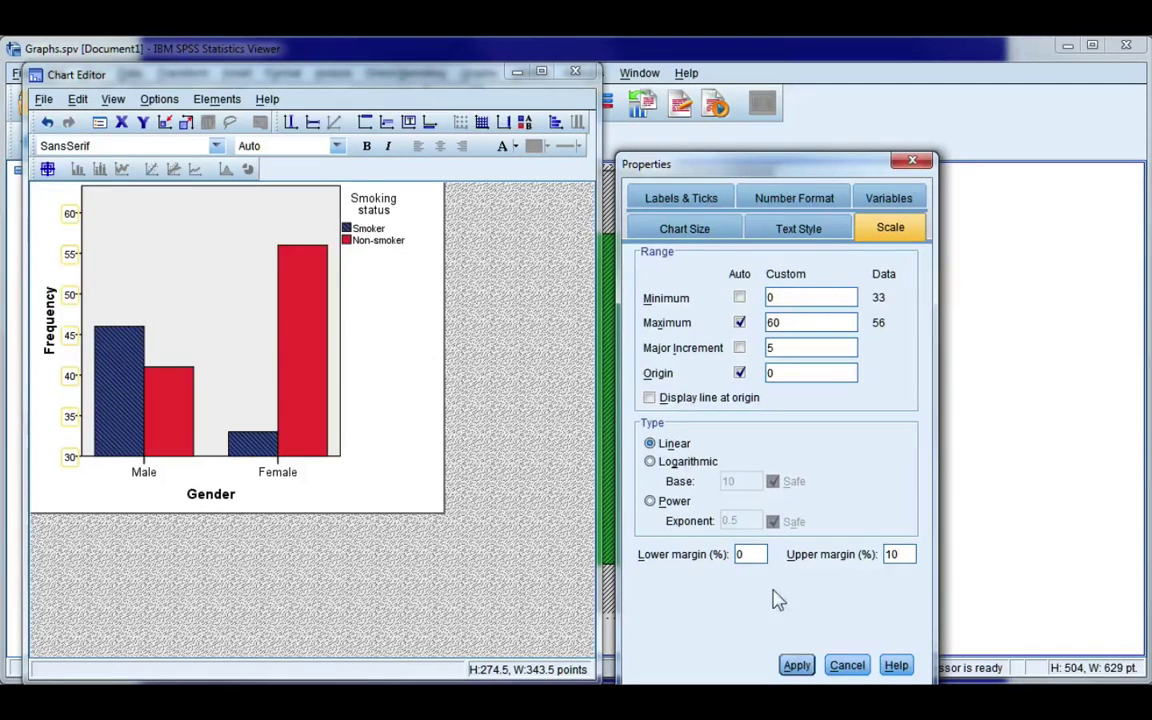
click(798, 665)
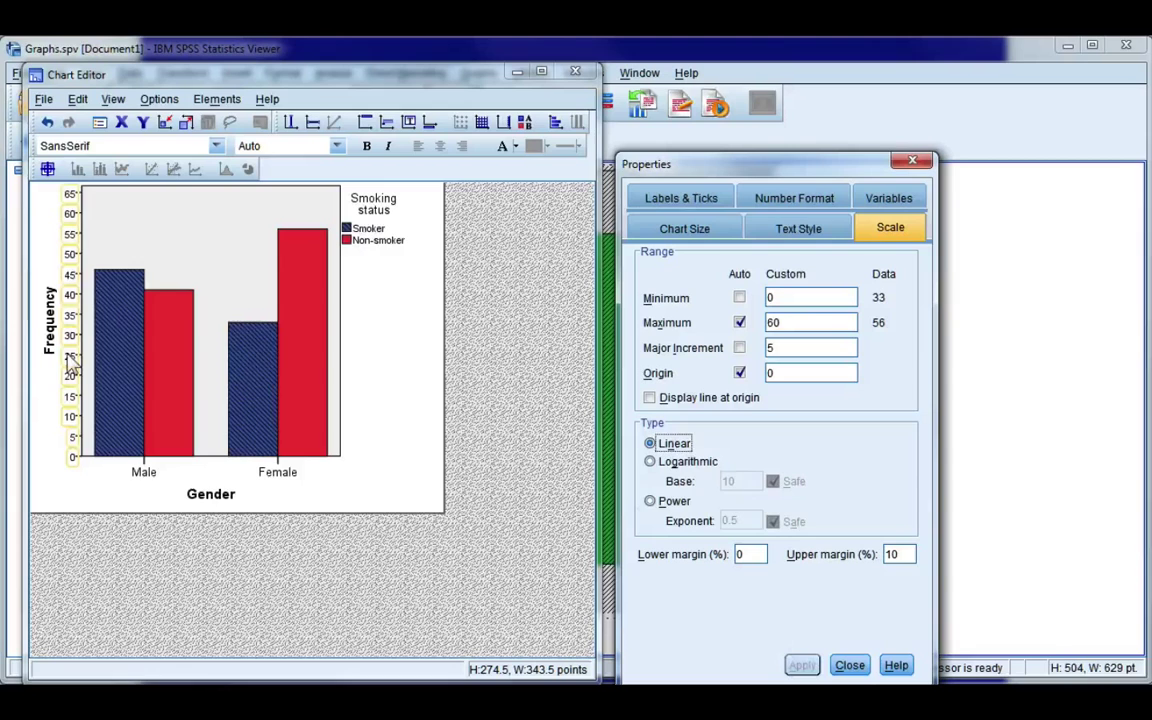
click(769, 349)
text(10)
click(798, 666)
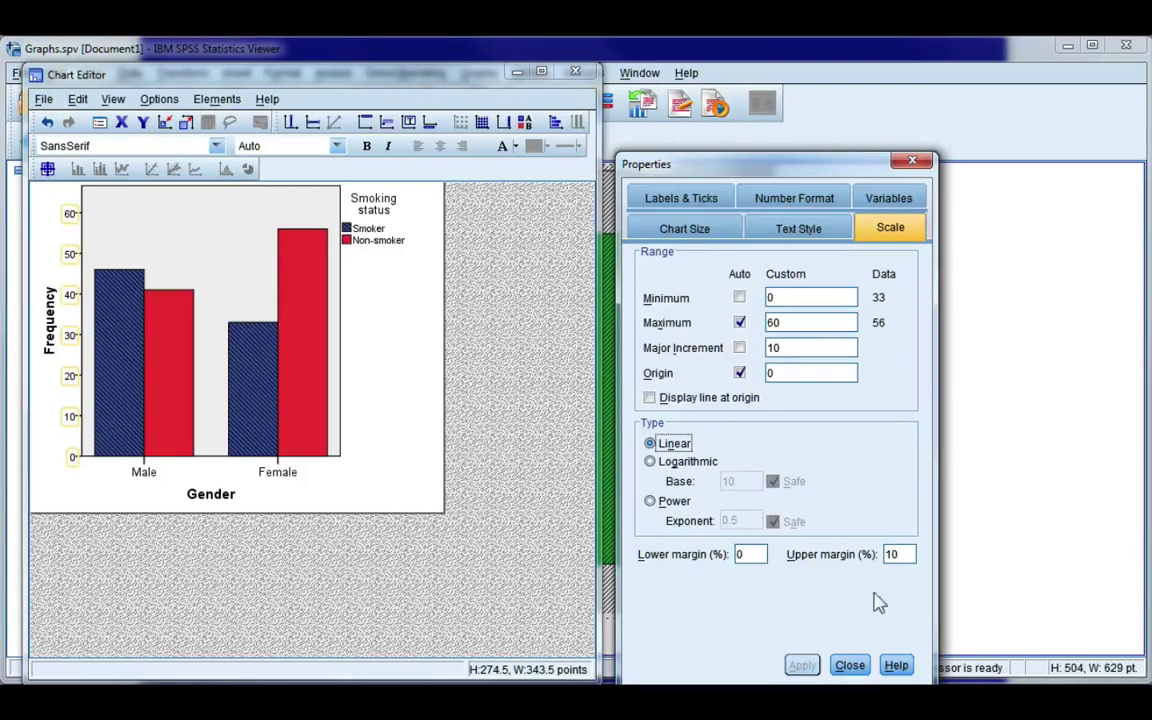
double_click(889, 555)
text(0)
click(802, 665)
double_click(888, 556)
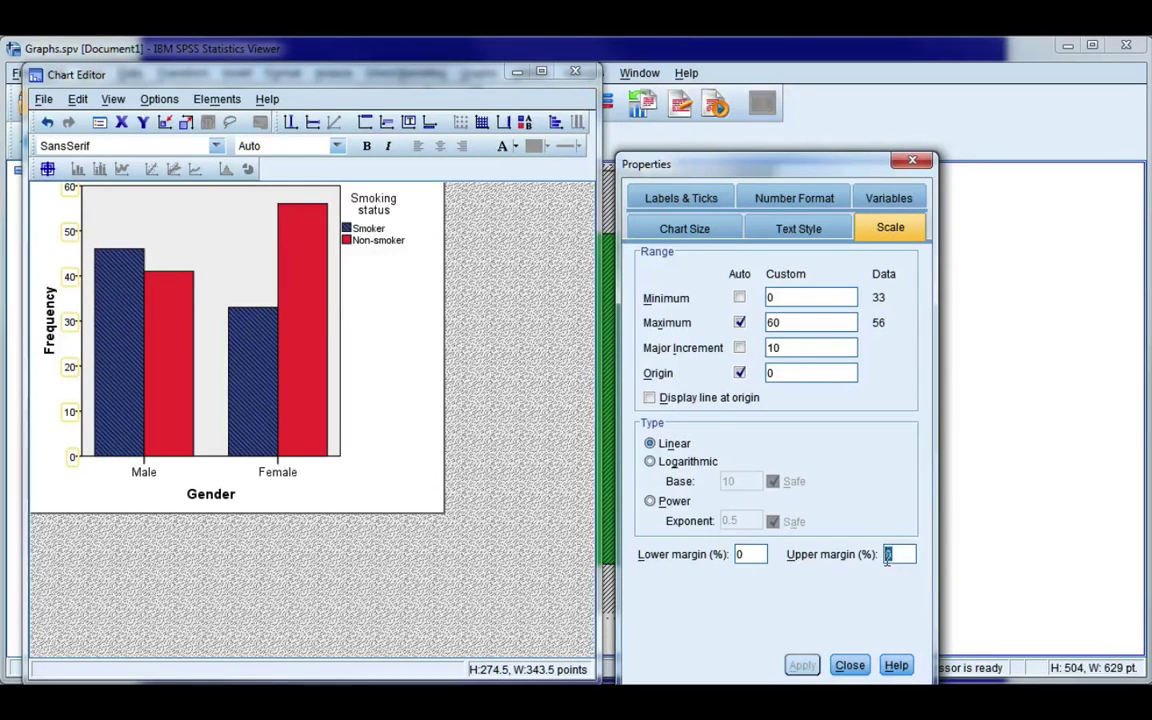
text(10)
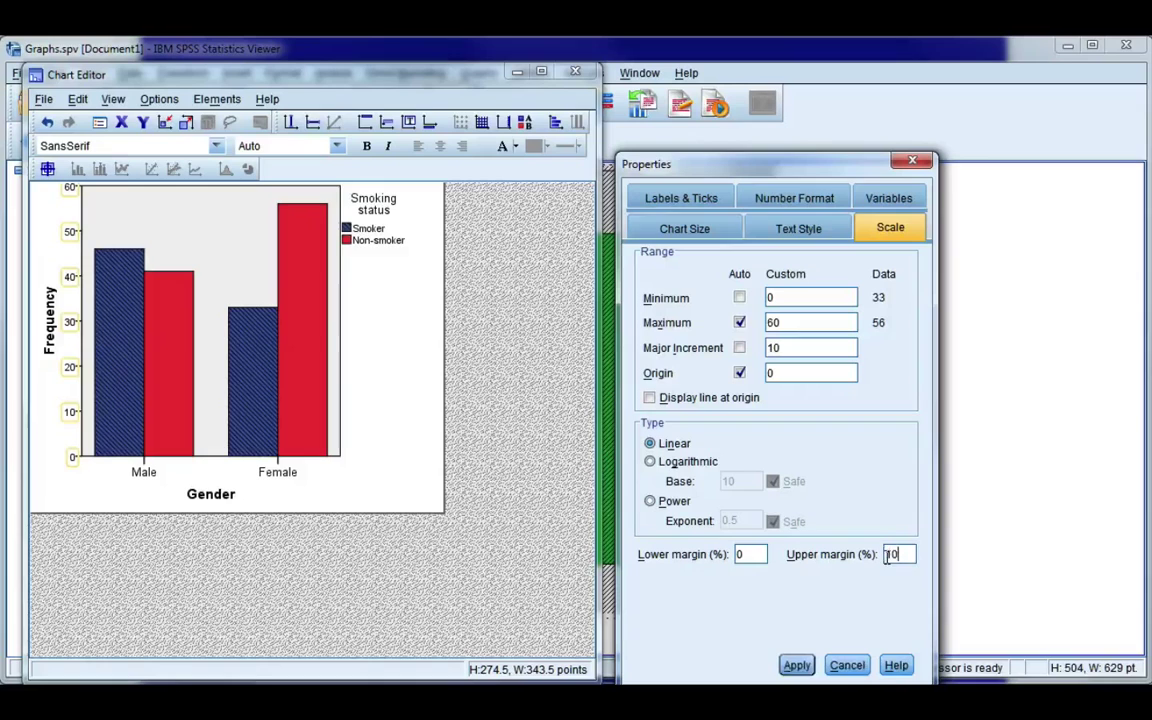
click(795, 667)
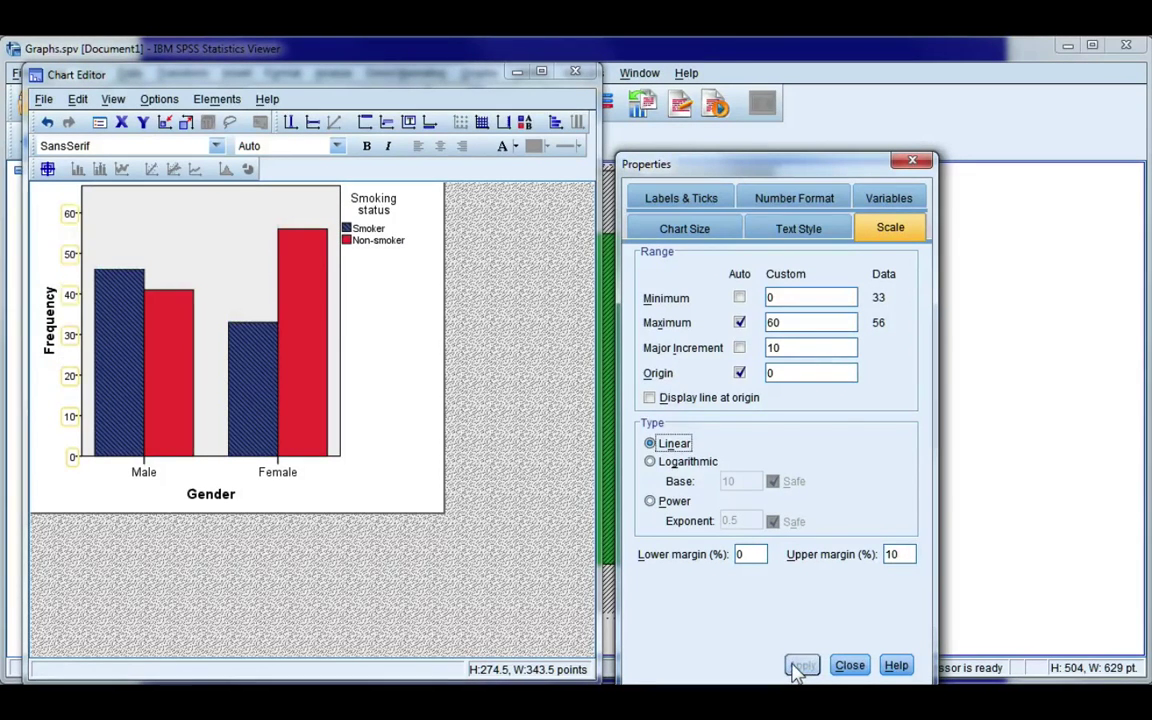
click(476, 378)
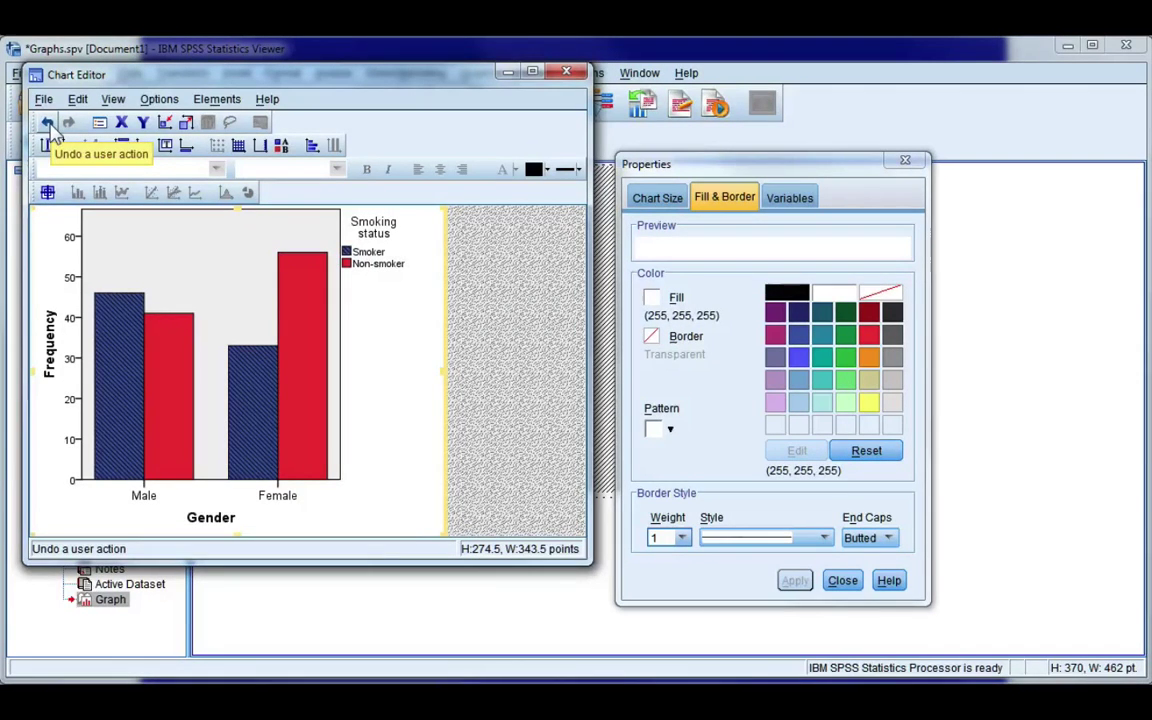
- Close the Chart Editor to save edits, reopen the chart, and select the Smoking status bars
click(566, 72)
double_click(375, 303)
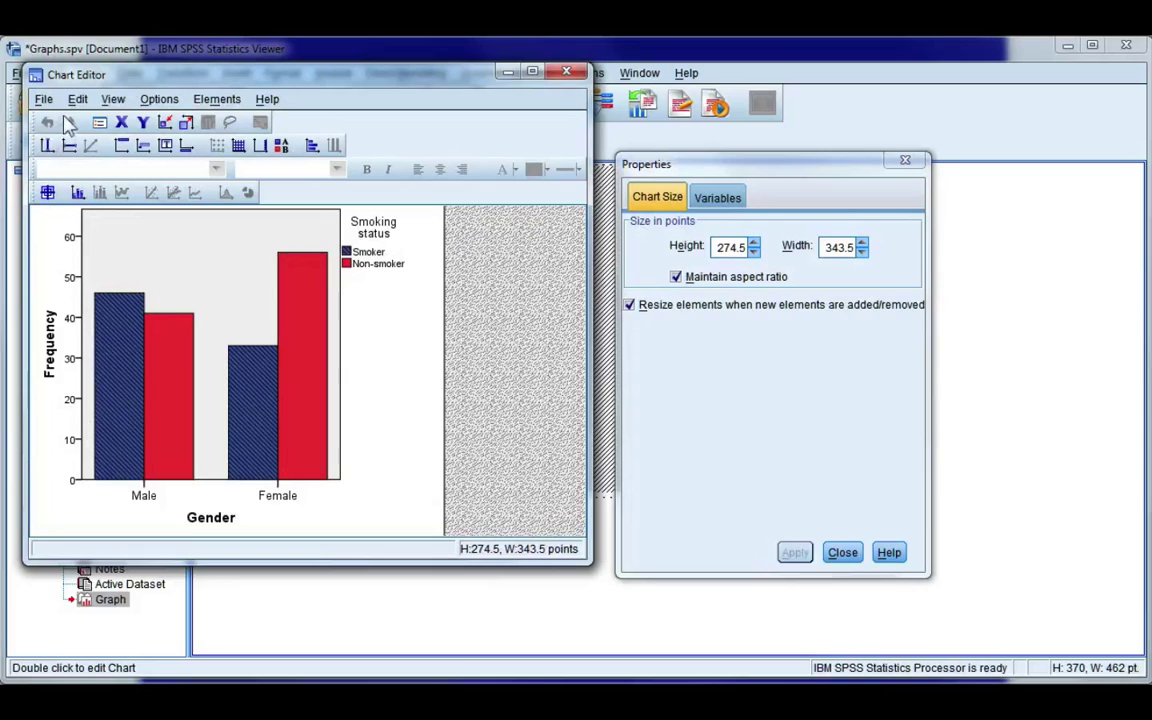
click(298, 342)
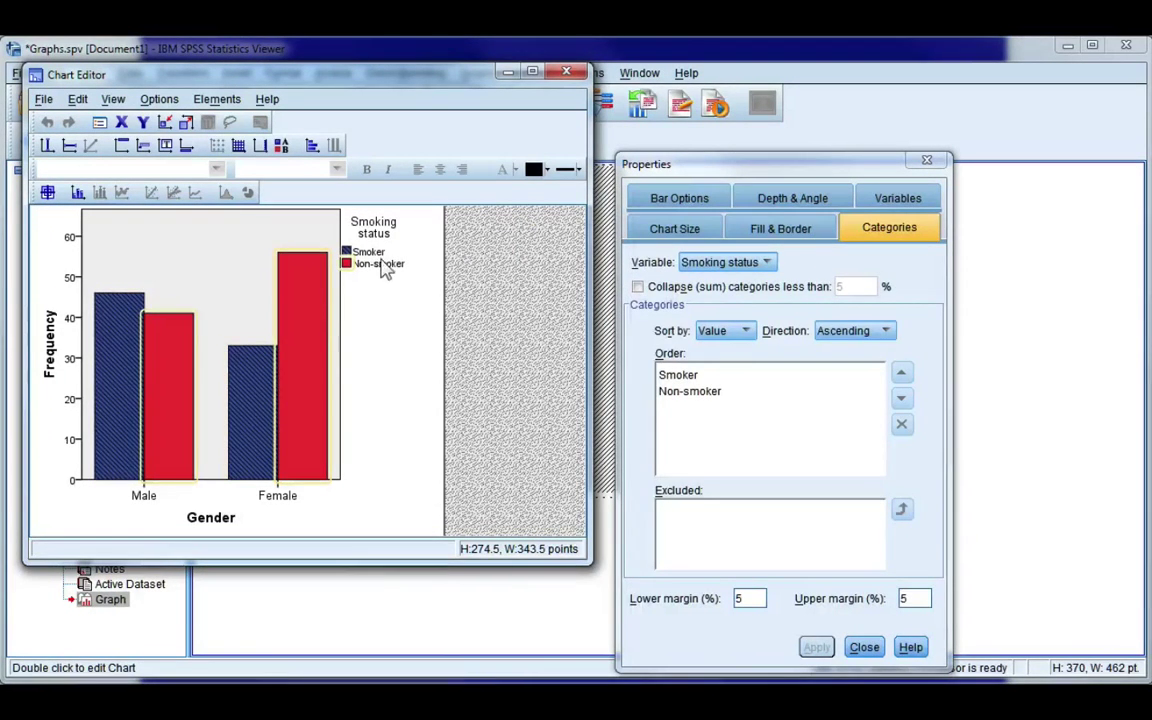